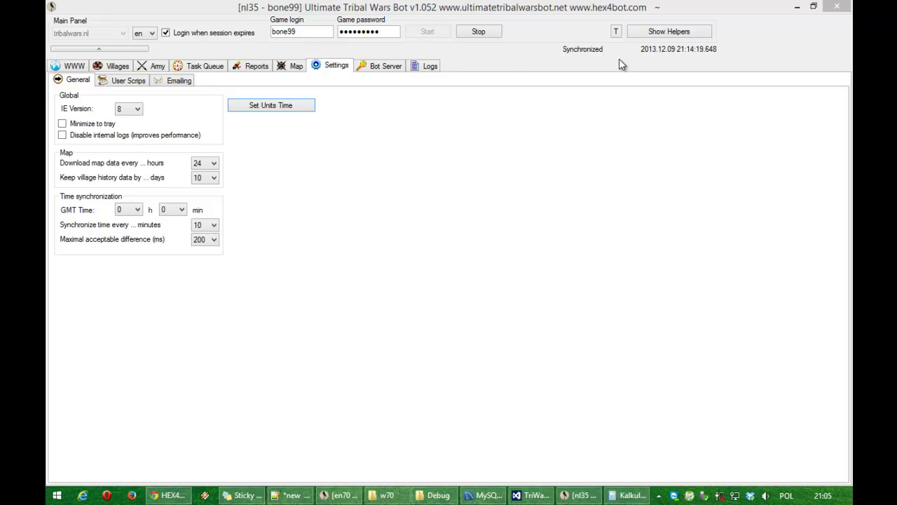
# Review each unit's Time Per Field values in Set Units Time, then close the dialog.
pyautogui.click(276, 107)
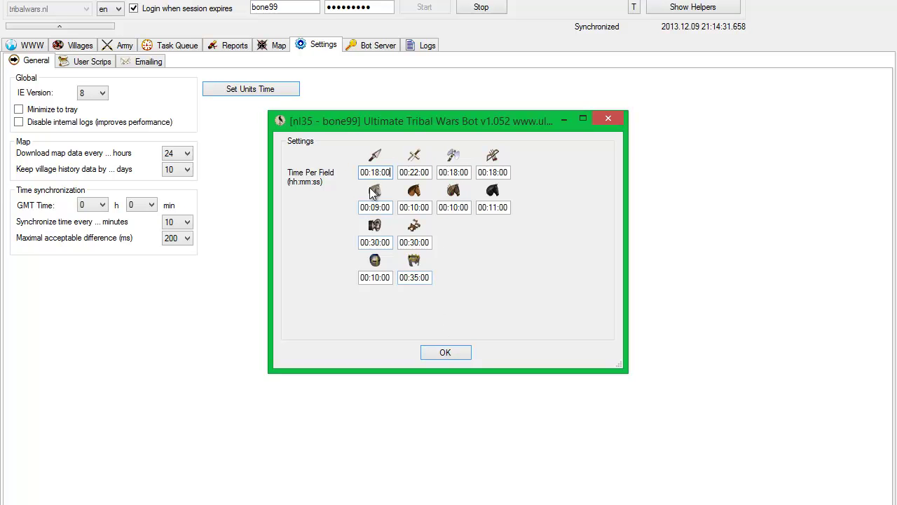
pyautogui.press('Return')
# Check the Speervechter's 23-minute field speed and compute 23 × 2 = 46 in the calculator.
pyautogui.click(28, 48)
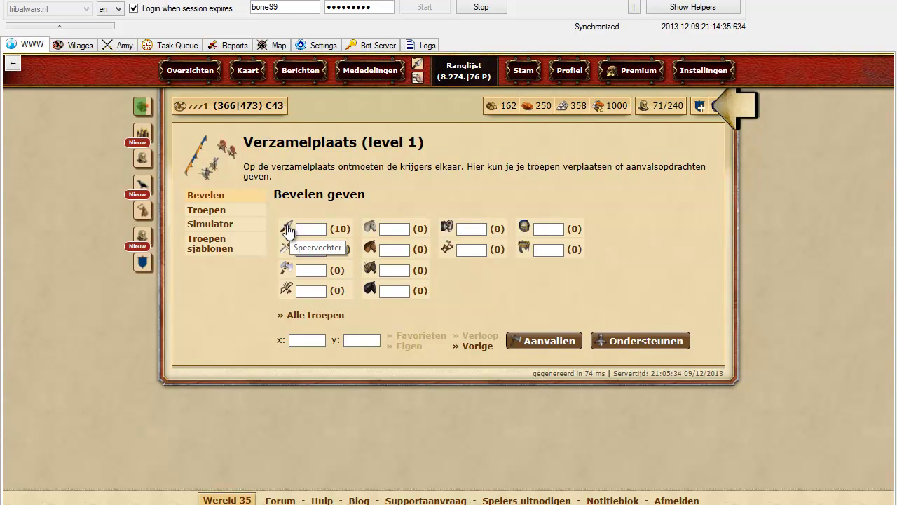
pyautogui.click(287, 228)
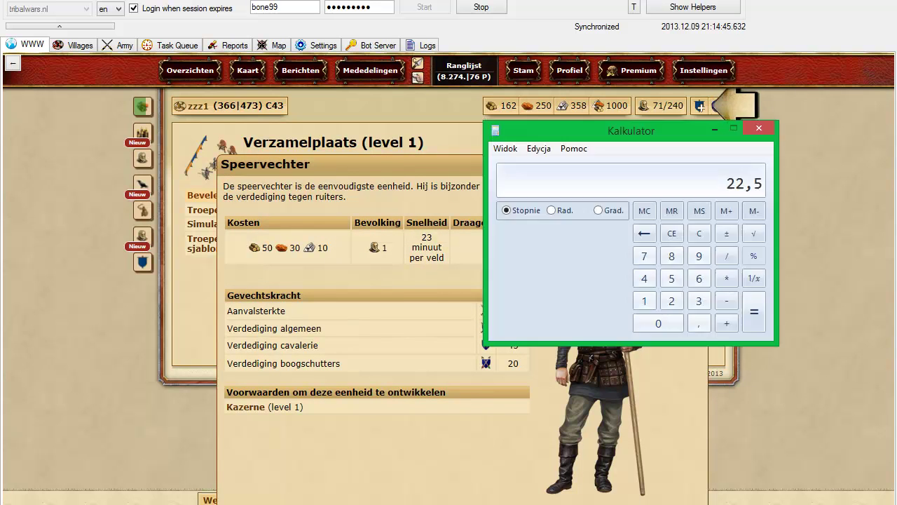
pyautogui.hotkey('alt', 'Tab')
pyautogui.click(698, 233)
pyautogui.click(672, 300)
pyautogui.click(699, 301)
pyautogui.click(726, 278)
pyautogui.click(671, 301)
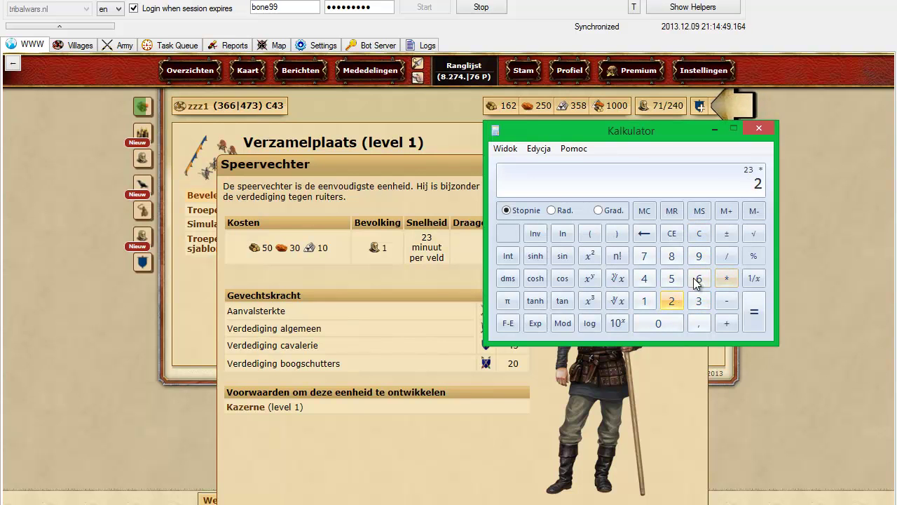
pyautogui.click(754, 312)
pyautogui.click(715, 129)
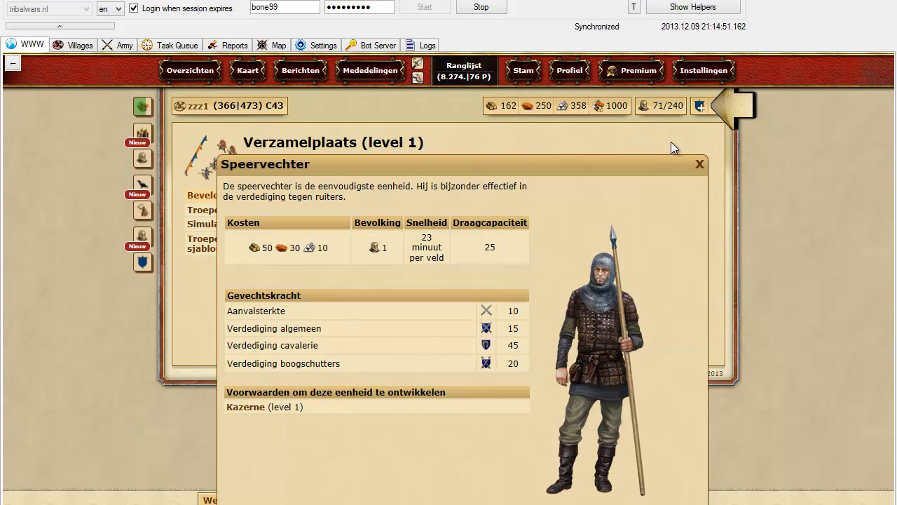
# Close the unit info and start an attack on Barbarendorp (366|475) from the world map.
pyautogui.click(699, 167)
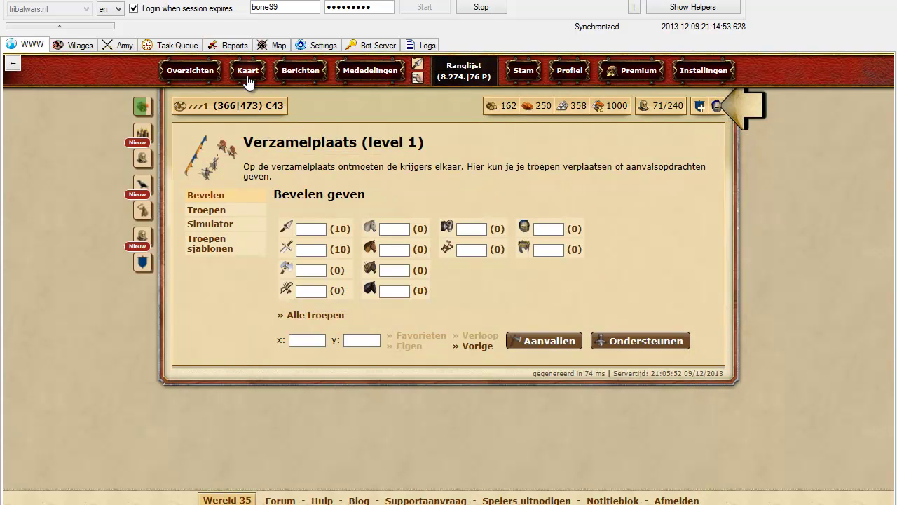
pyautogui.click(247, 70)
pyautogui.moveTo(371, 326); pyautogui.dragTo(306, 265)
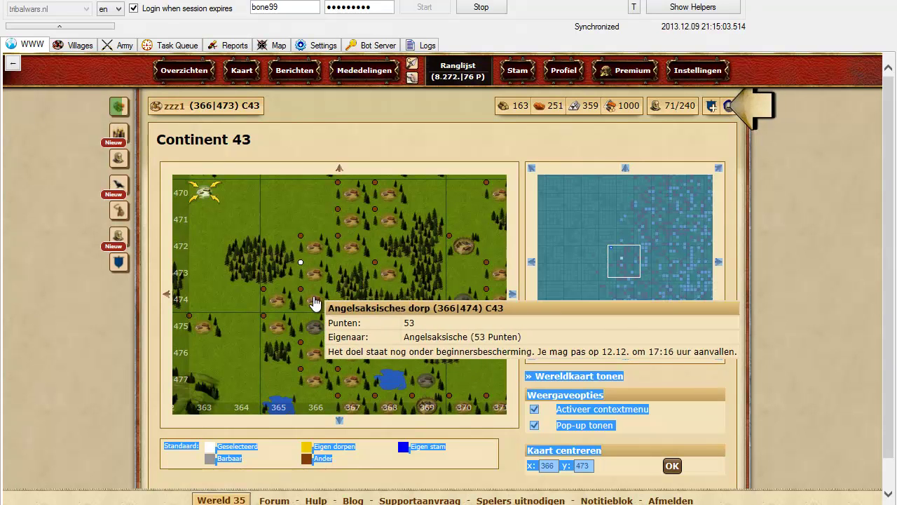
pyautogui.click(313, 328)
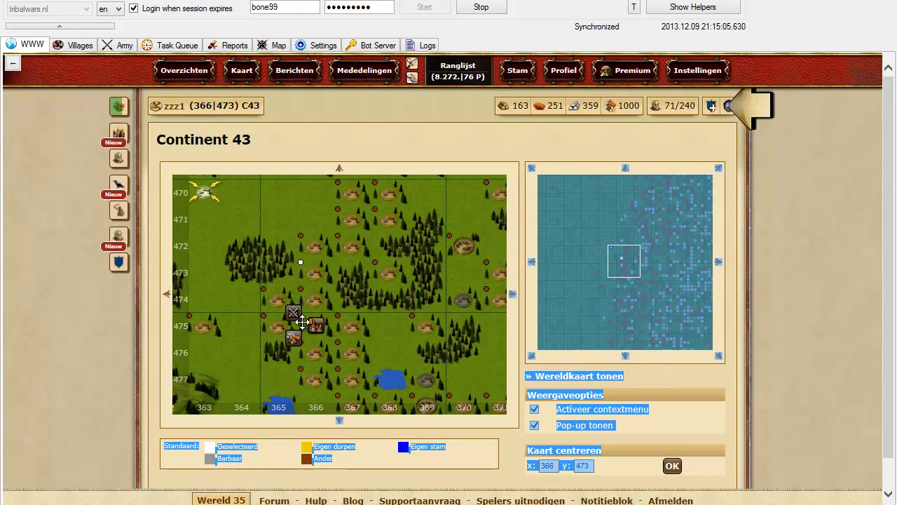
pyautogui.click(295, 315)
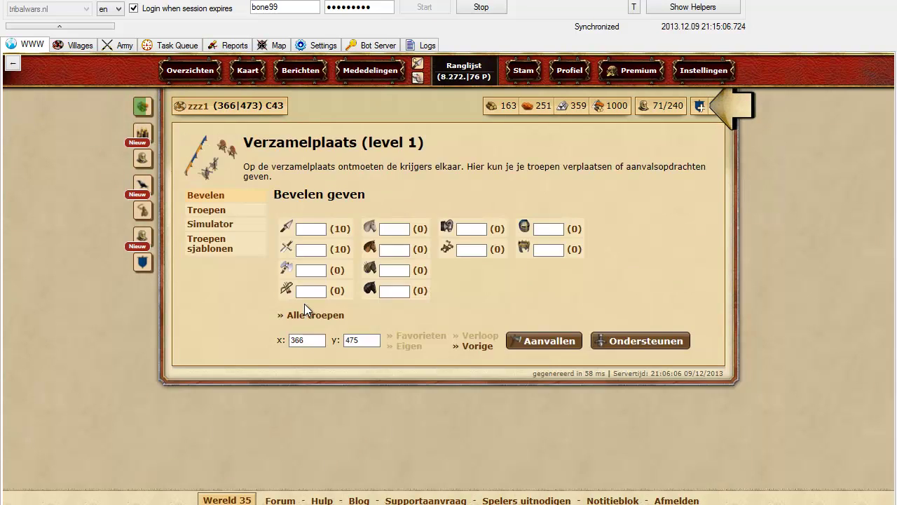
# Fill in all 10 spear fighters and review the attack, noting its 0:45:00 duration.
pyautogui.click(340, 228)
pyautogui.click(550, 342)
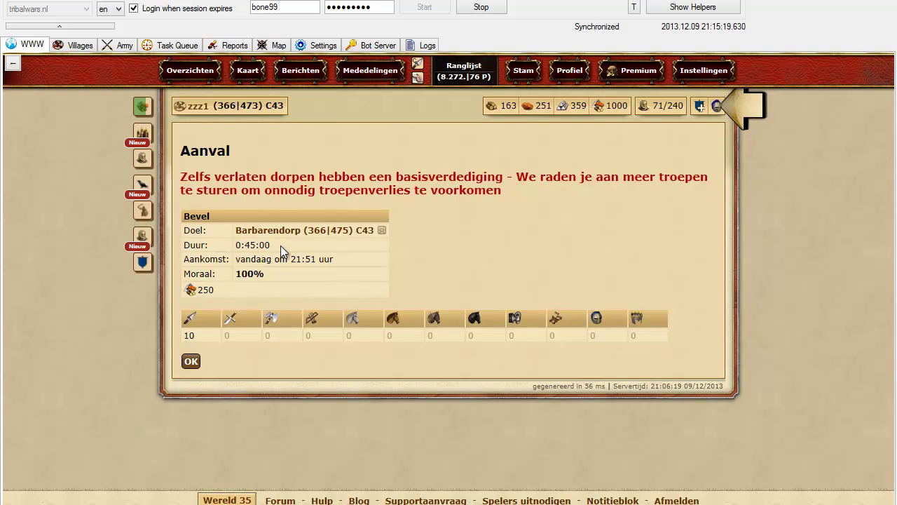
pyautogui.click(261, 247)
pyautogui.doubleClick(256, 247)
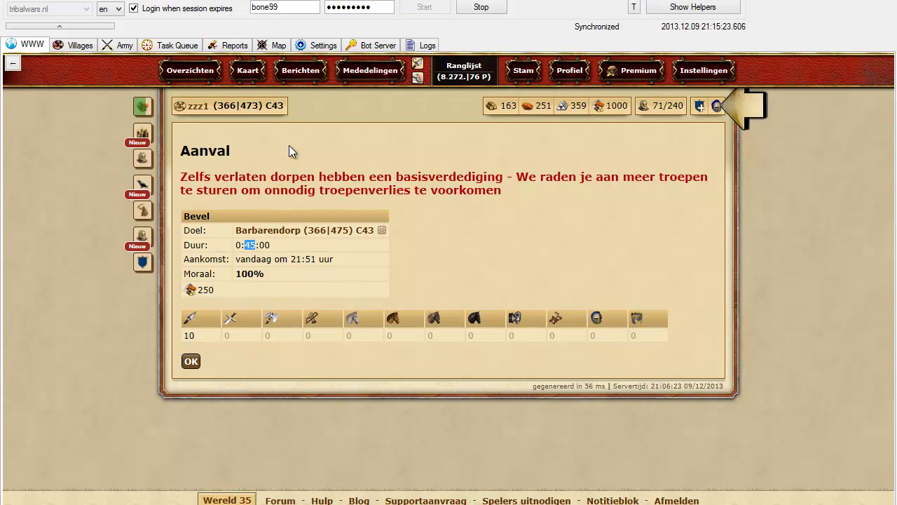
pyautogui.click(279, 46)
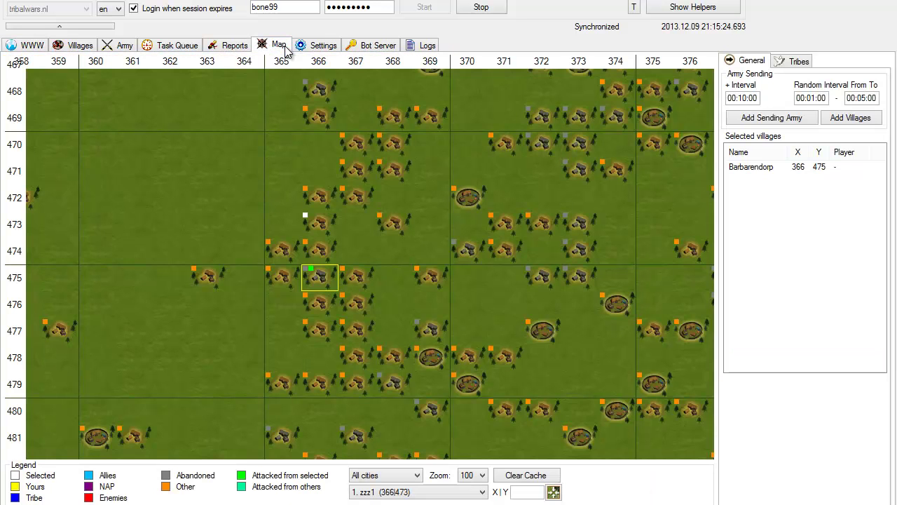
# Open Set Units Time and compute 45 / 2 = 22,5 in the calculator.
pyautogui.click(321, 49)
pyautogui.click(253, 89)
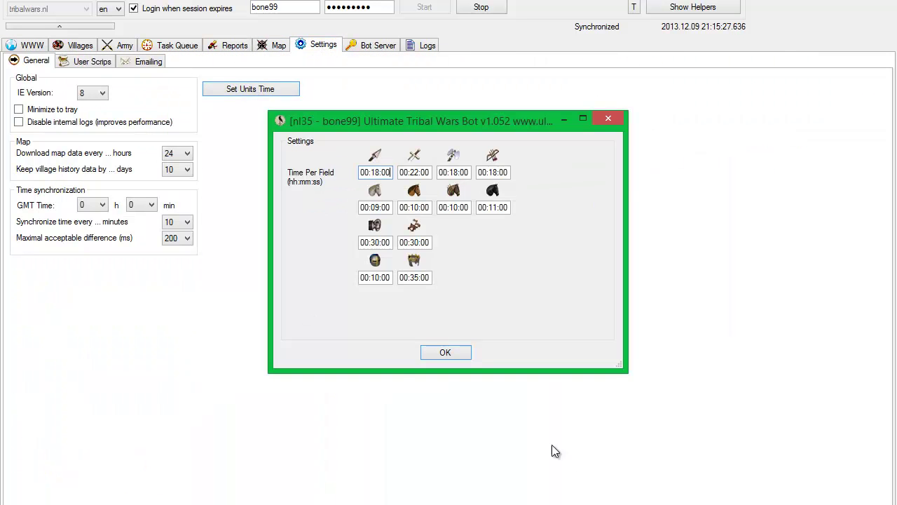
pyautogui.click(627, 498)
pyautogui.click(668, 236)
pyautogui.click(649, 278)
pyautogui.click(670, 279)
pyautogui.click(730, 257)
pyautogui.click(672, 302)
pyautogui.click(753, 308)
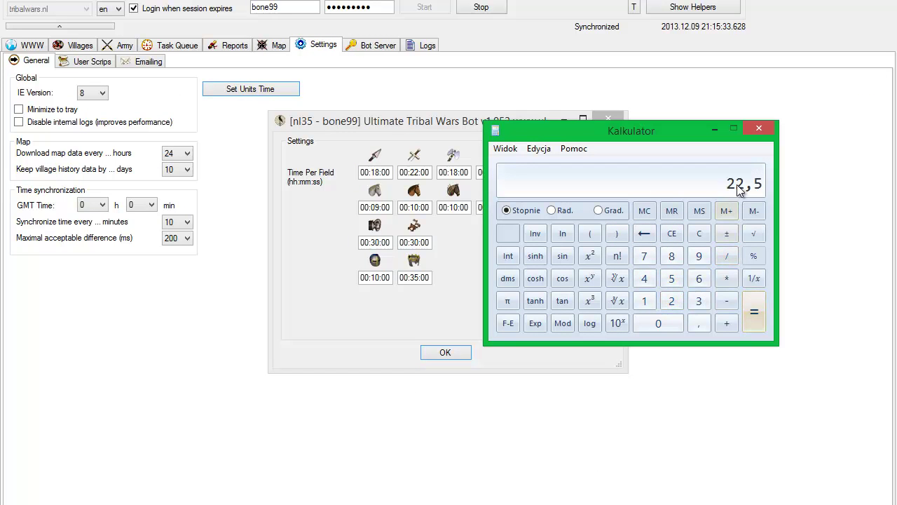
# Replace the spear fighter's 18:00 time per field with 22:30.
pyautogui.click(714, 129)
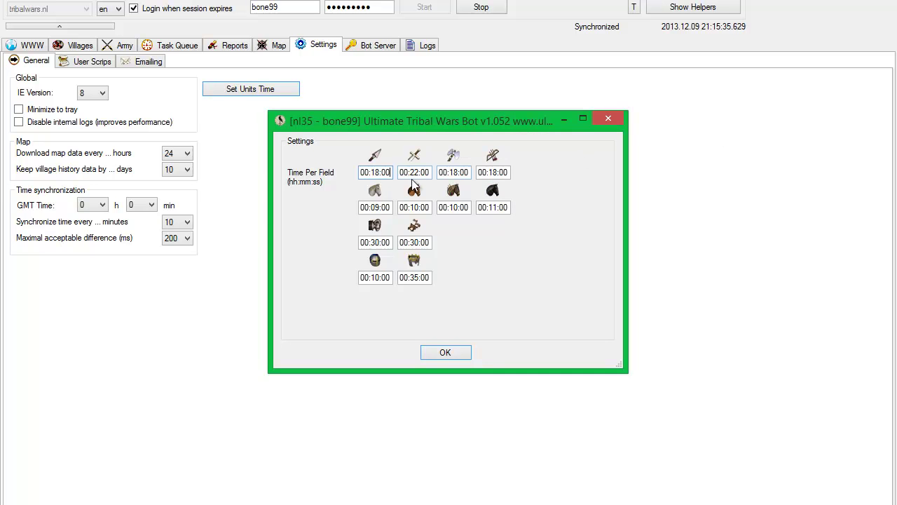
pyautogui.moveTo(373, 172); pyautogui.dragTo(410, 175)
pyautogui.write('22:30')
# Save the unit times and set up a 1-spear sending army to Barbarendorp (366|475).
pyautogui.click(447, 351)
pyautogui.click(270, 44)
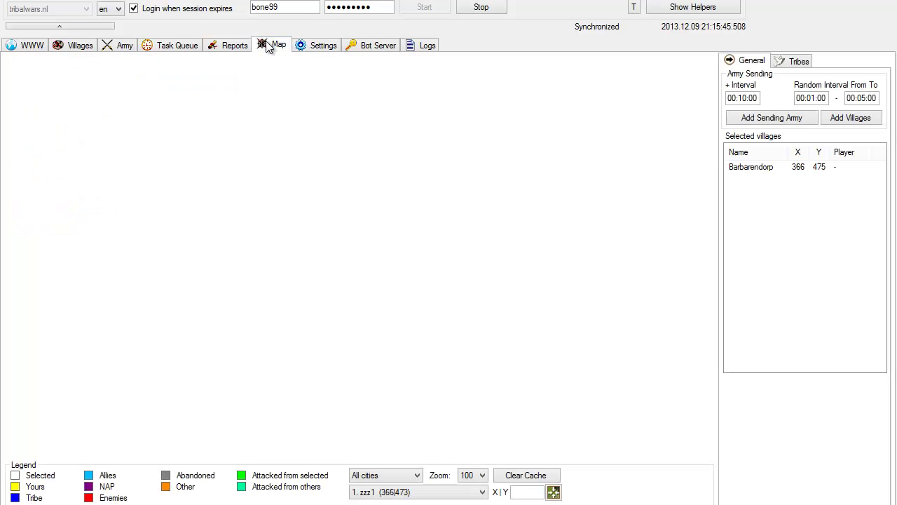
pyautogui.moveTo(358, 238); pyautogui.dragTo(362, 233)
pyautogui.click(324, 218)
pyautogui.click(314, 274)
pyautogui.click(779, 119)
pyautogui.click(346, 118)
pyautogui.write('1')
# Compare the bot's 00:45:00 travel time with the game's 45-minute duration, then close the army settings.
pyautogui.moveTo(224, 230)
pyautogui.mouseDown()
pyautogui.moveTo(168, 237)
pyautogui.moveTo(218, 231)
pyautogui.mouseUp()
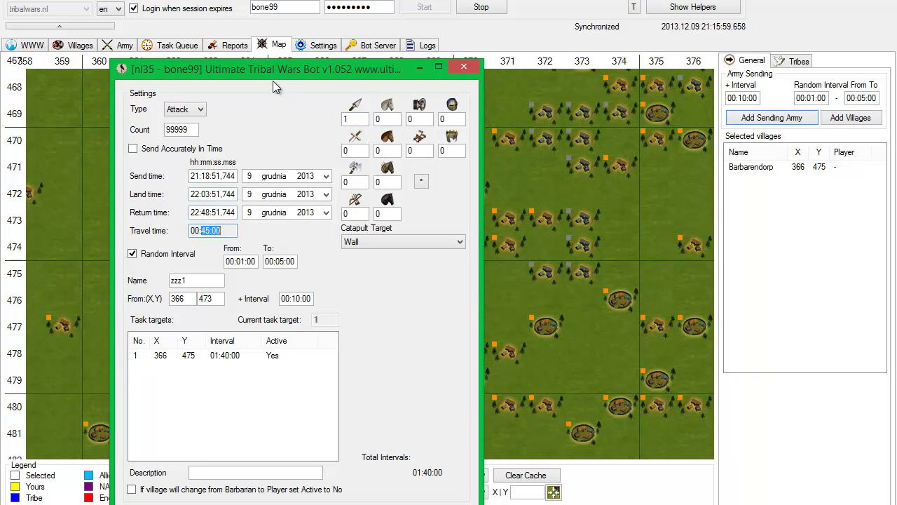
pyautogui.moveTo(273, 80); pyautogui.dragTo(560, 13)
pyautogui.click(35, 46)
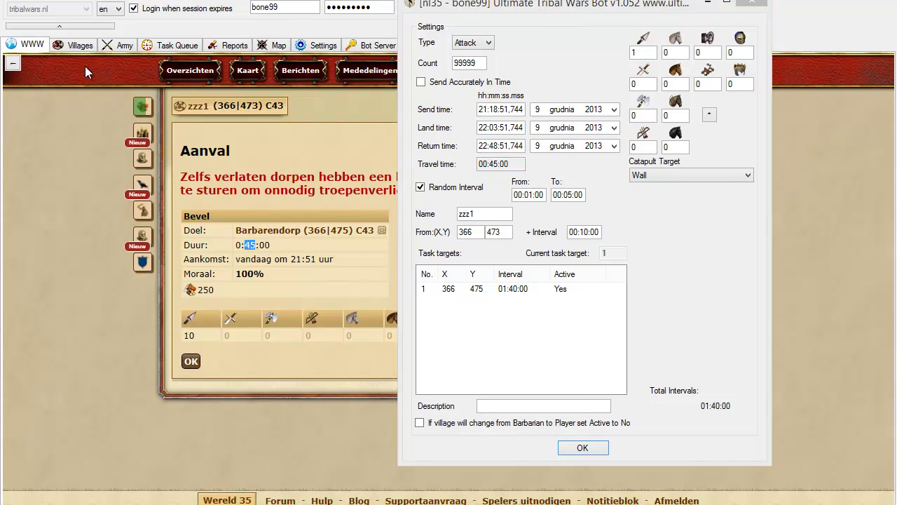
pyautogui.click(261, 247)
pyautogui.moveTo(271, 248); pyautogui.dragTo(242, 249)
pyautogui.click(291, 246)
pyautogui.moveTo(515, 167); pyautogui.dragTo(486, 169)
pyautogui.press('Tab')
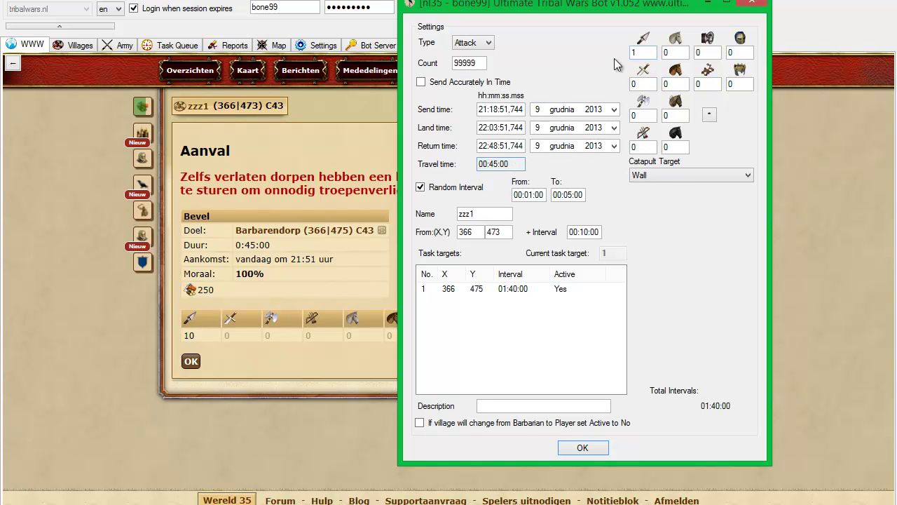
pyautogui.moveTo(518, 166); pyautogui.dragTo(462, 166)
pyautogui.click(518, 167)
pyautogui.moveTo(517, 167); pyautogui.dragTo(481, 172)
pyautogui.click(752, 9)
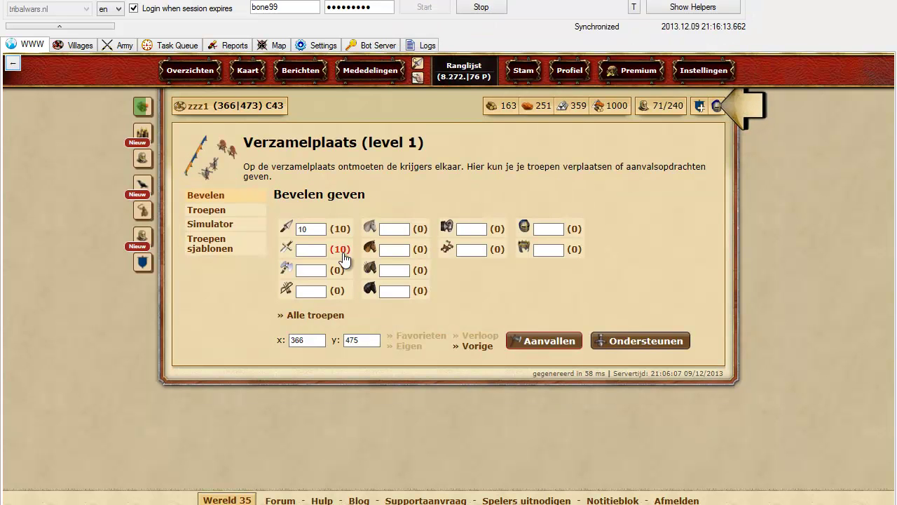
# Review the 10-swordsman attack's 0:55:00 duration and compute 55 / 2 = 27,5 in the calculator.
pyautogui.click(541, 341)
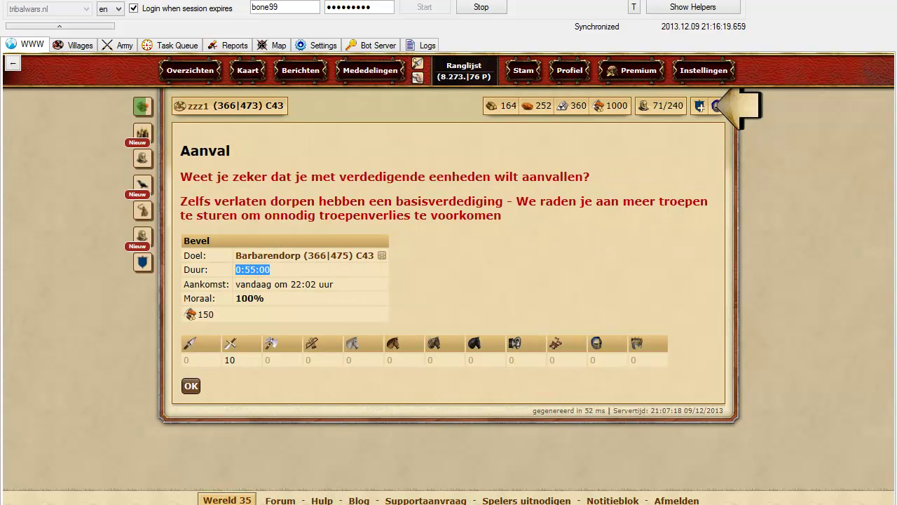
pyautogui.hotkey('alt', 'Tab')
pyautogui.click(671, 235)
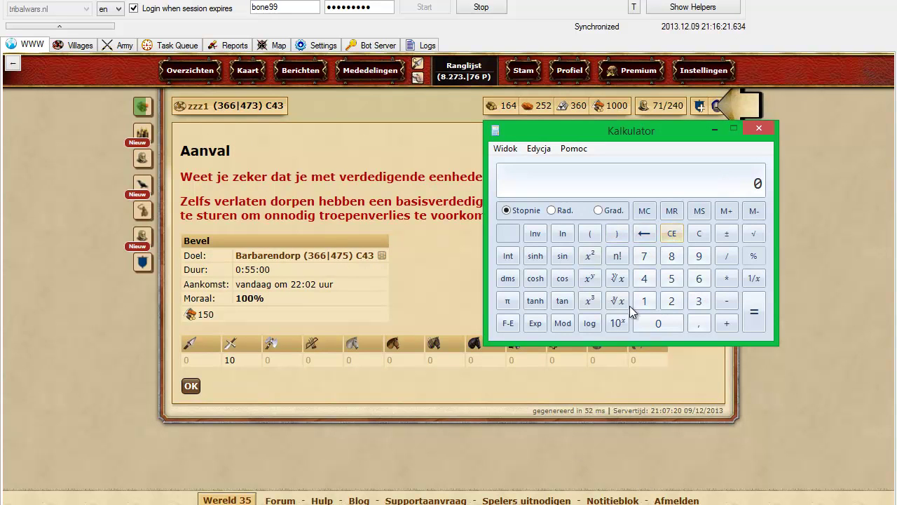
pyautogui.doubleClick(674, 284)
pyautogui.click(727, 256)
pyautogui.click(672, 300)
pyautogui.click(752, 310)
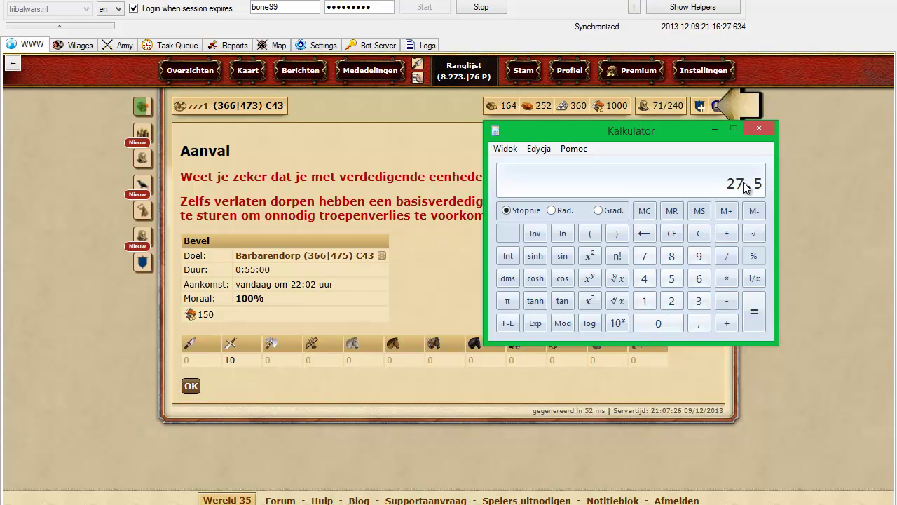
pyautogui.click(714, 128)
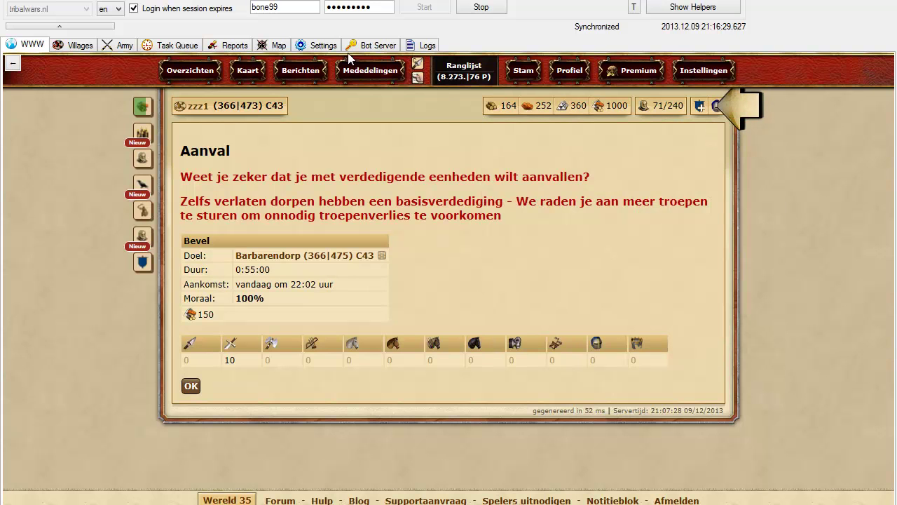
pyautogui.click(322, 45)
# Set the swordsman's time per field to 00:27 and set up a 1-swordsman sending army.
pyautogui.click(248, 90)
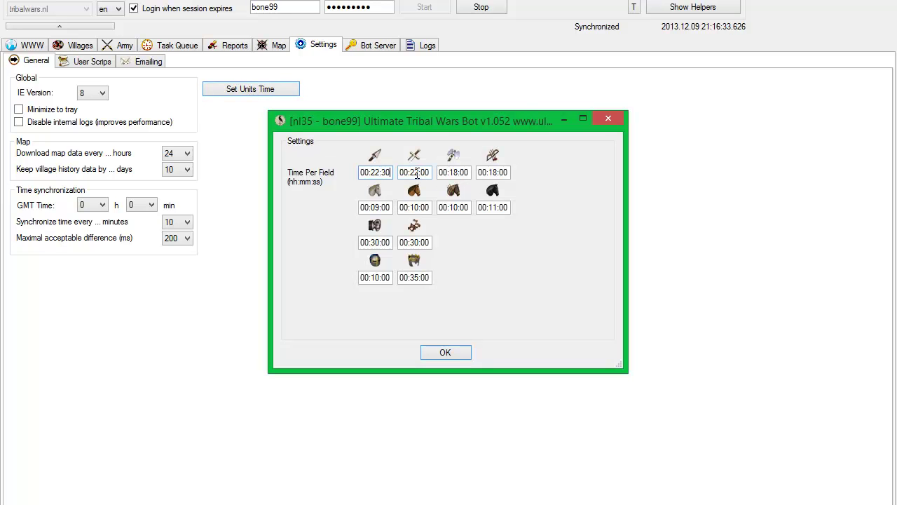
pyautogui.write('7')
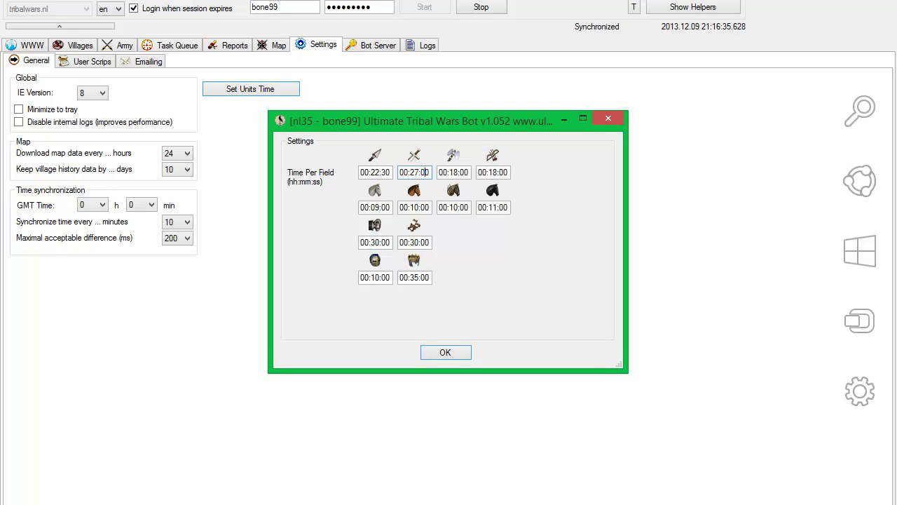
pyautogui.click(453, 351)
pyautogui.click(272, 47)
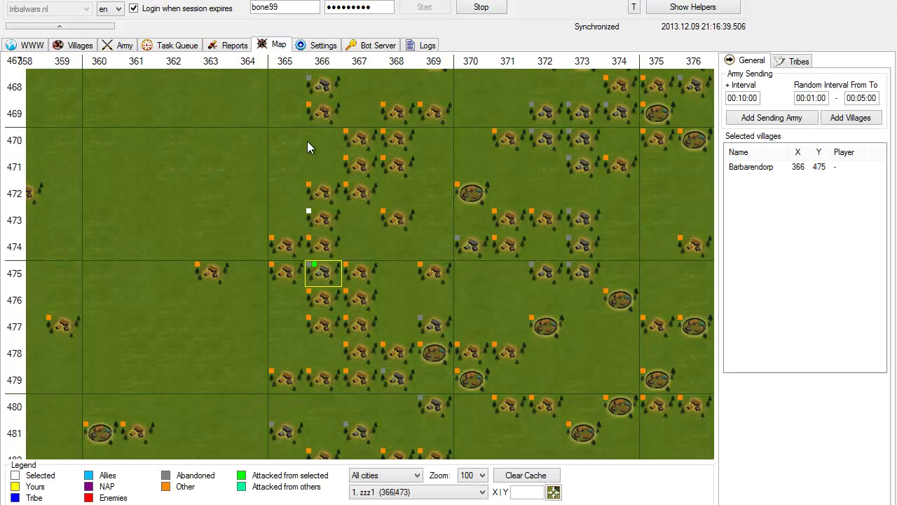
pyautogui.click(772, 118)
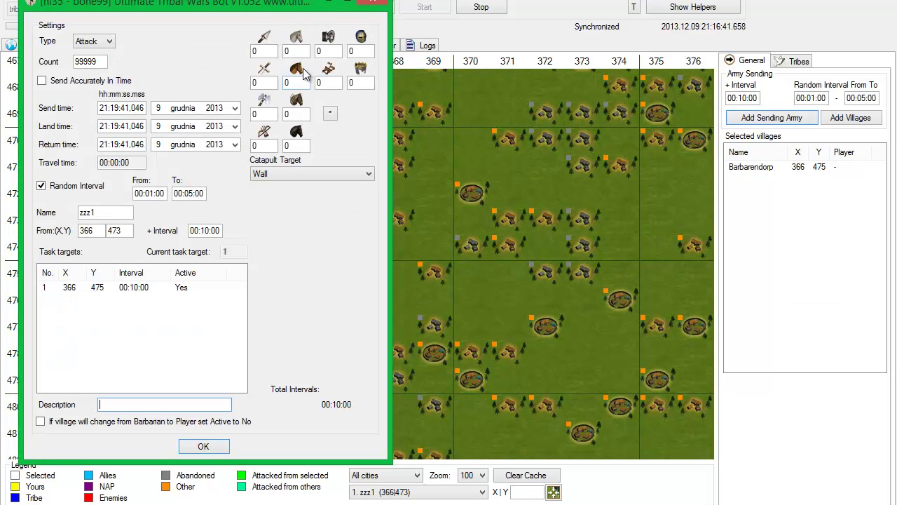
pyautogui.click(262, 83)
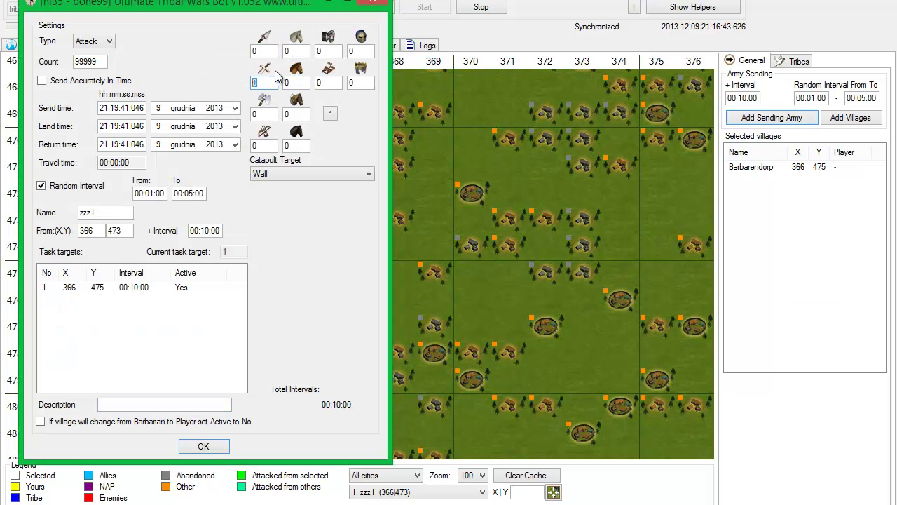
pyautogui.write('1')
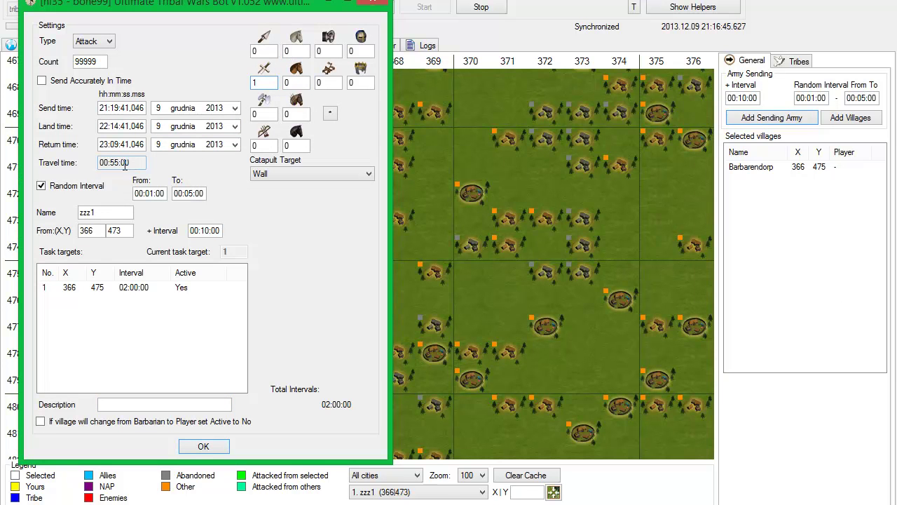
# Compare the bot's 00:55:00 travel time with the game's 0:55:00 duration, then close the form.
pyautogui.moveTo(259, 9); pyautogui.dragTo(599, 3)
pyautogui.doubleClick(467, 155)
pyautogui.click(457, 156)
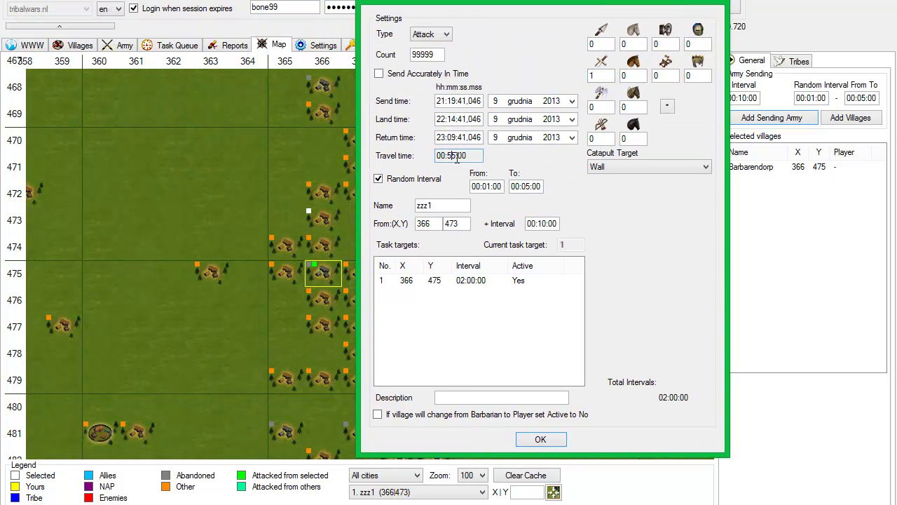
pyautogui.click(14, 45)
pyautogui.doubleClick(248, 268)
pyautogui.moveTo(248, 267); pyautogui.dragTo(272, 267)
pyautogui.doubleClick(248, 271)
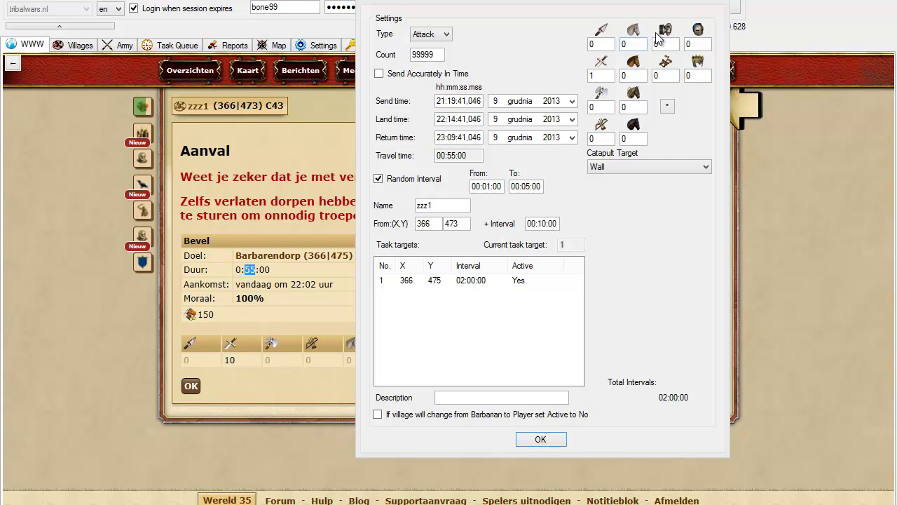
pyautogui.press('Escape')
# Inspect the remaining units' times per field: 00:18:00, 00:11:00, 00:09:00 and 00:10:00.
pyautogui.click(321, 46)
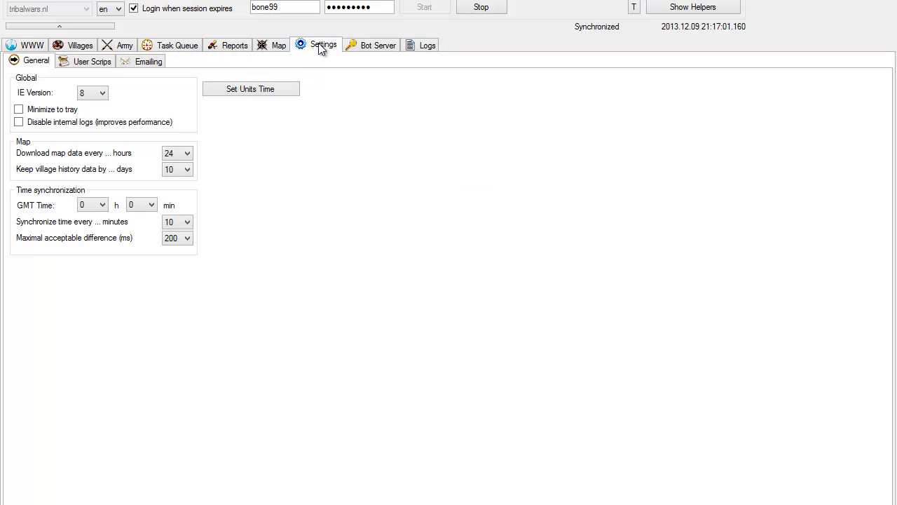
pyautogui.click(276, 96)
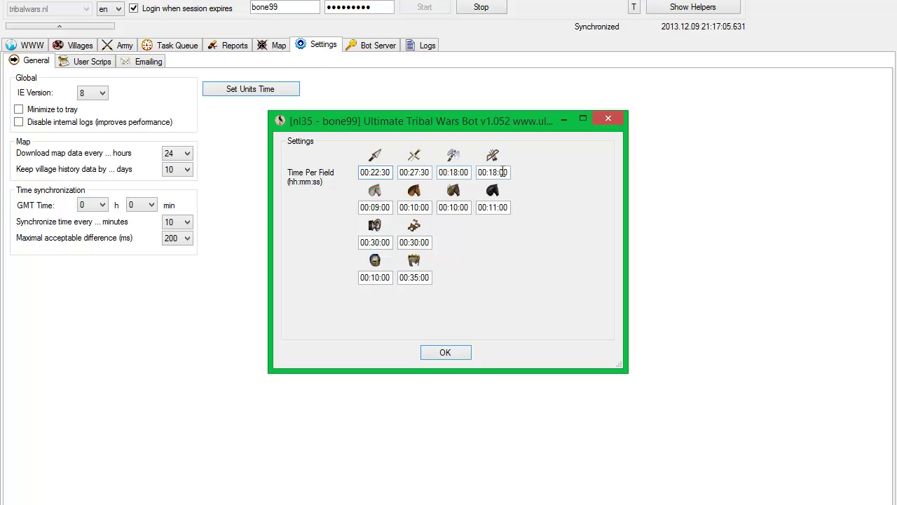
pyautogui.doubleClick(449, 172)
pyautogui.click(489, 172)
pyautogui.moveTo(482, 207); pyautogui.dragTo(495, 206)
pyautogui.moveTo(370, 208); pyautogui.dragTo(393, 208)
pyautogui.moveTo(452, 173); pyautogui.dragTo(482, 173)
pyautogui.moveTo(453, 208); pyautogui.dragTo(467, 209)
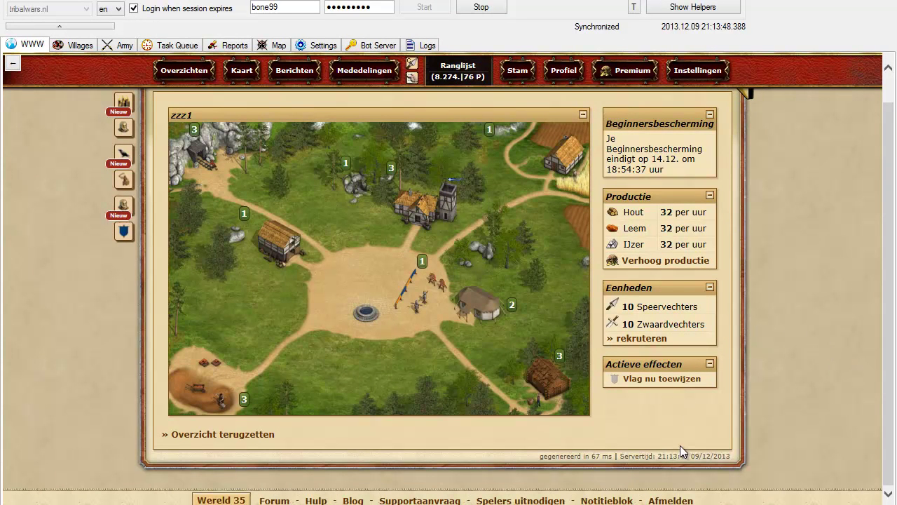
# Set the GMT hour offset to -1 and compare the bot's clock with the game's server time.
pyautogui.moveTo(647, 455); pyautogui.dragTo(712, 461)
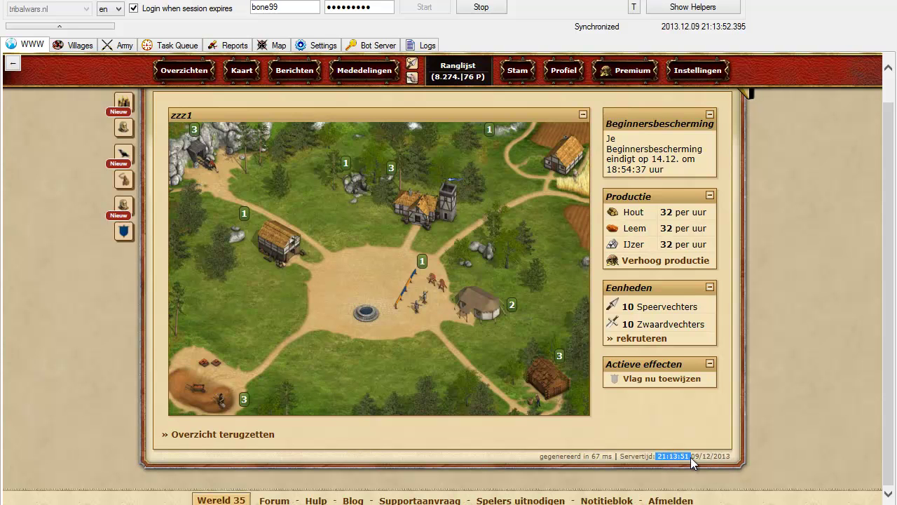
pyautogui.click(319, 45)
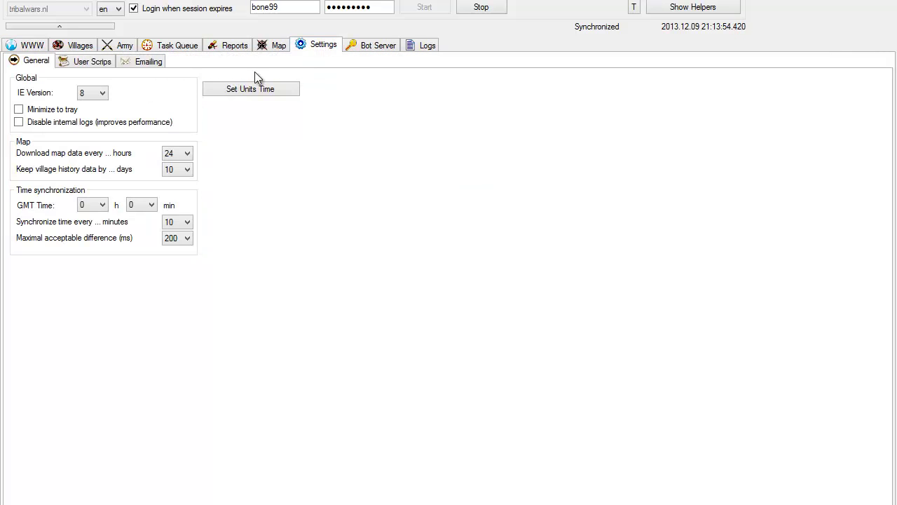
pyautogui.click(93, 207)
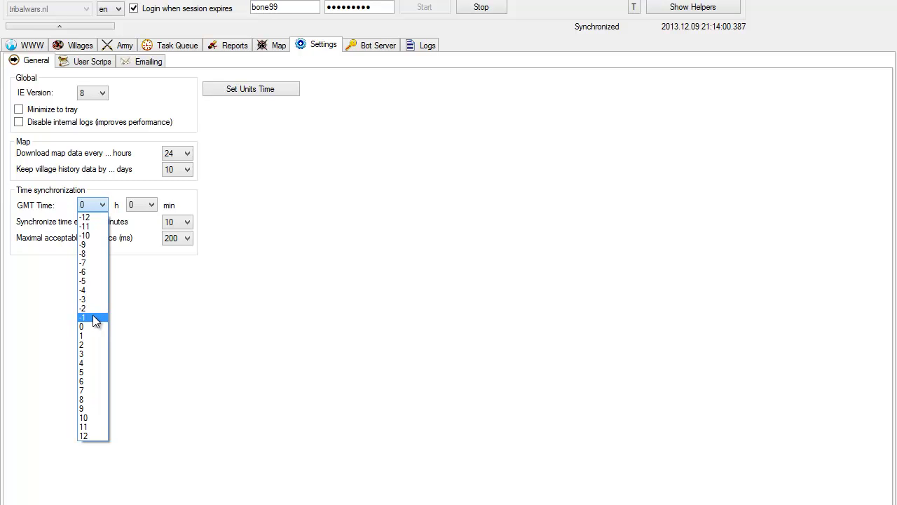
pyautogui.click(96, 320)
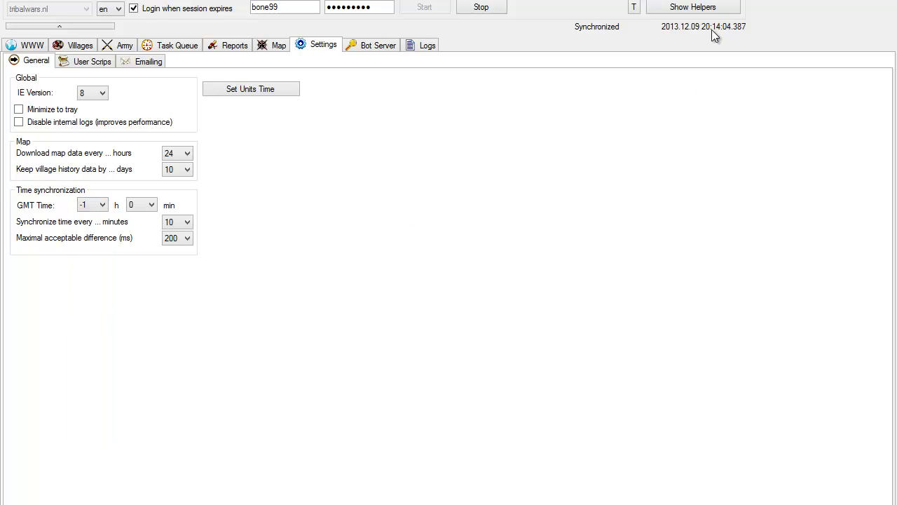
pyautogui.click(29, 45)
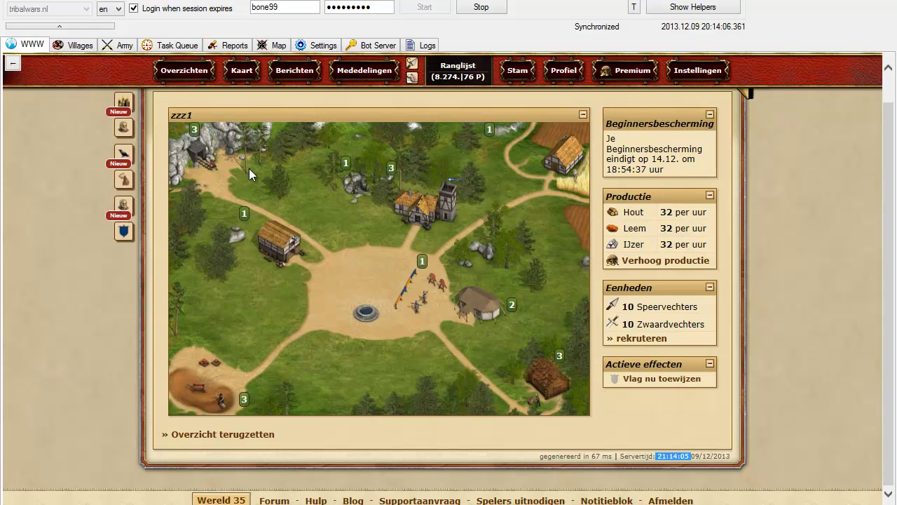
pyautogui.moveTo(657, 459); pyautogui.dragTo(682, 458)
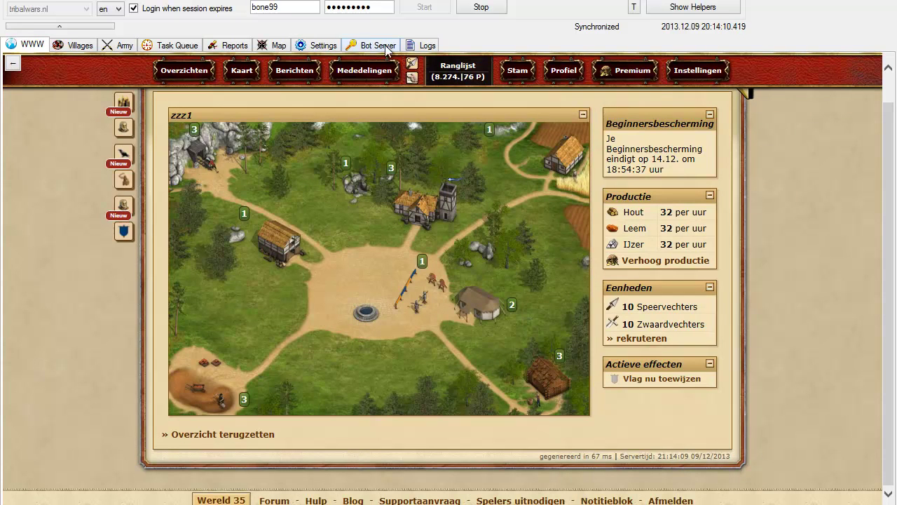
# Reset the GMT hour offset to 0 and confirm the clock matches the 21:14 server time.
pyautogui.click(321, 45)
pyautogui.click(97, 207)
pyautogui.click(91, 329)
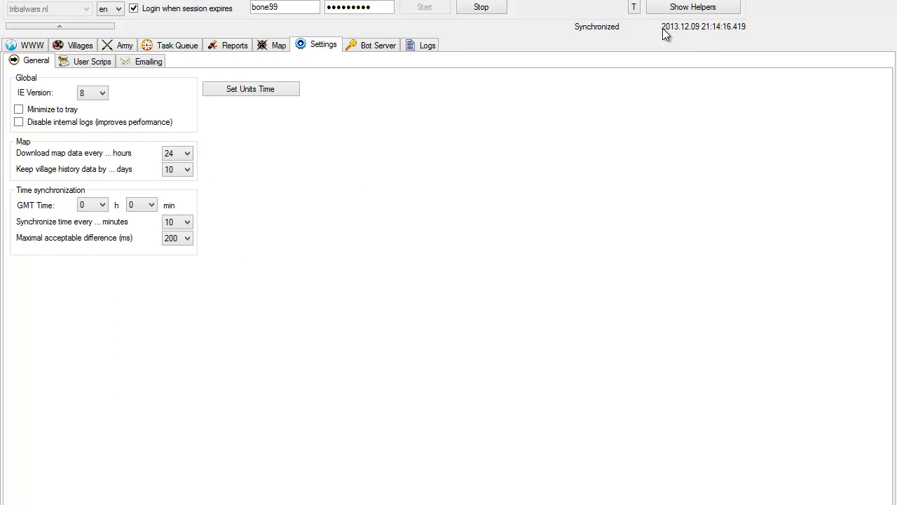
pyautogui.click(32, 46)
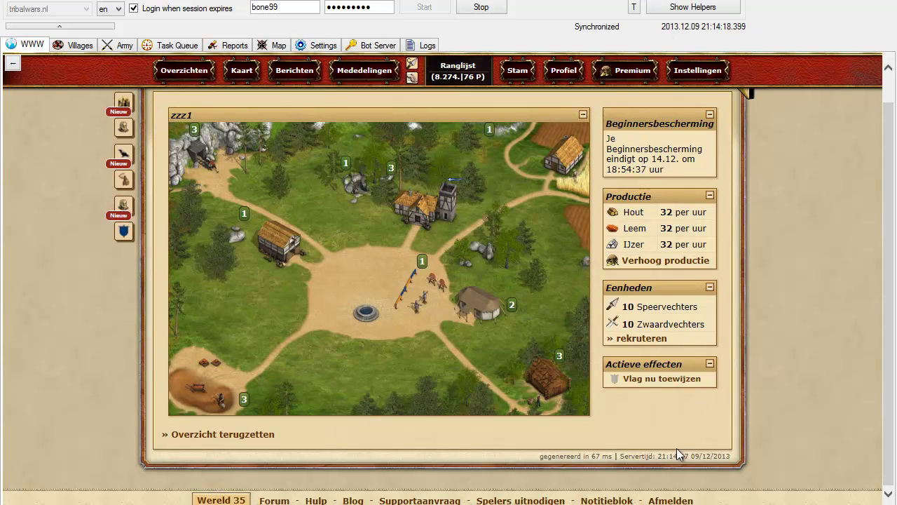
pyautogui.moveTo(665, 456); pyautogui.dragTo(660, 455)
pyautogui.click(332, 45)
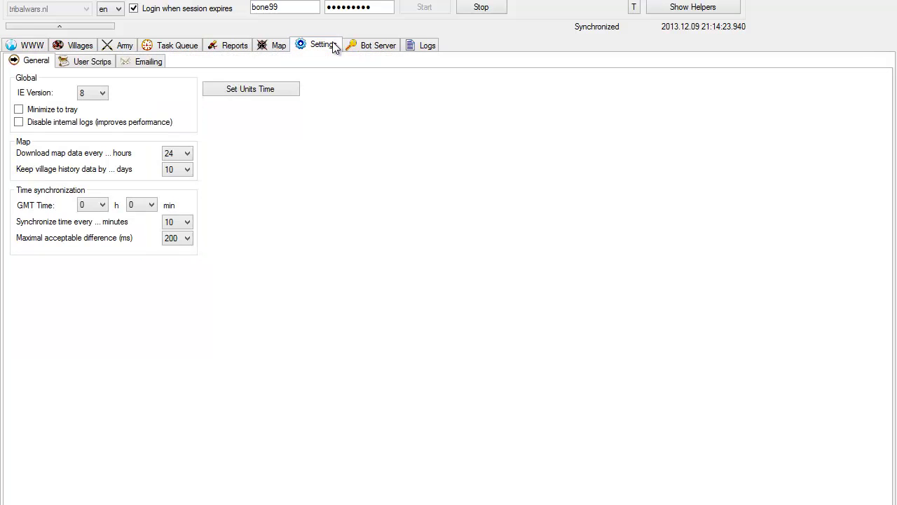
pyautogui.click(101, 205)
pyautogui.click(101, 205)
pyautogui.click(140, 205)
pyautogui.click(139, 205)
pyautogui.click(146, 206)
pyautogui.click(143, 205)
pyautogui.click(187, 222)
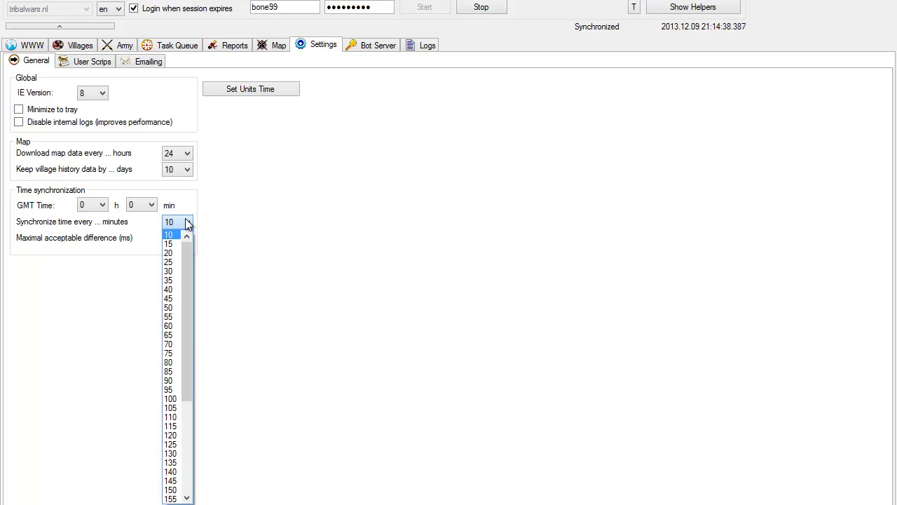
pyautogui.click(188, 222)
pyautogui.click(183, 223)
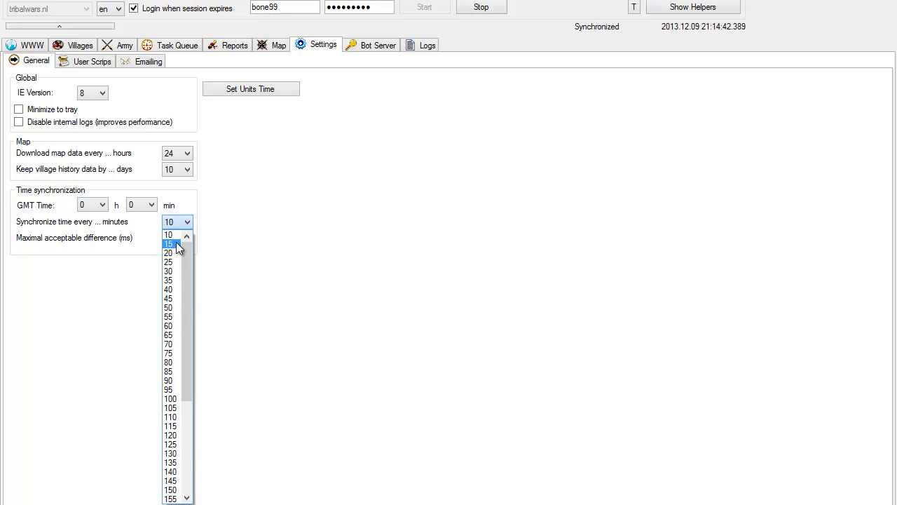
pyautogui.click(173, 234)
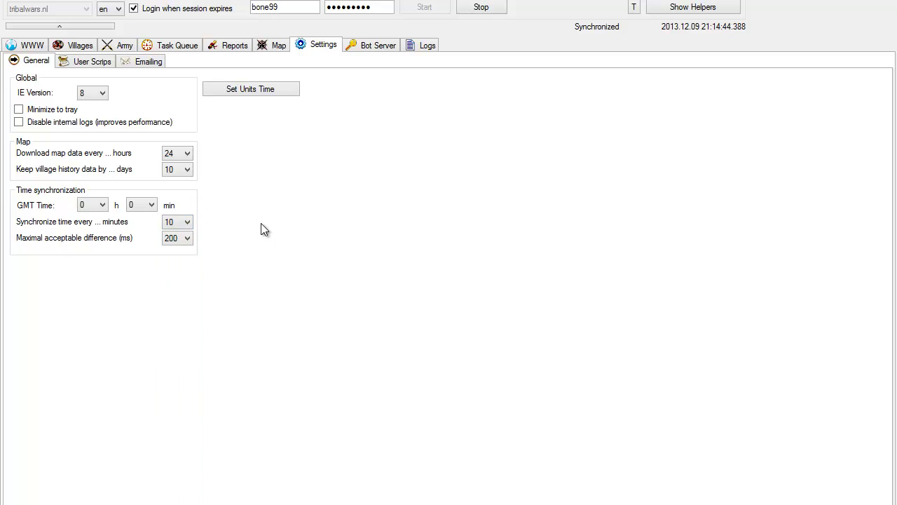
pyautogui.click(179, 238)
pyautogui.click(178, 238)
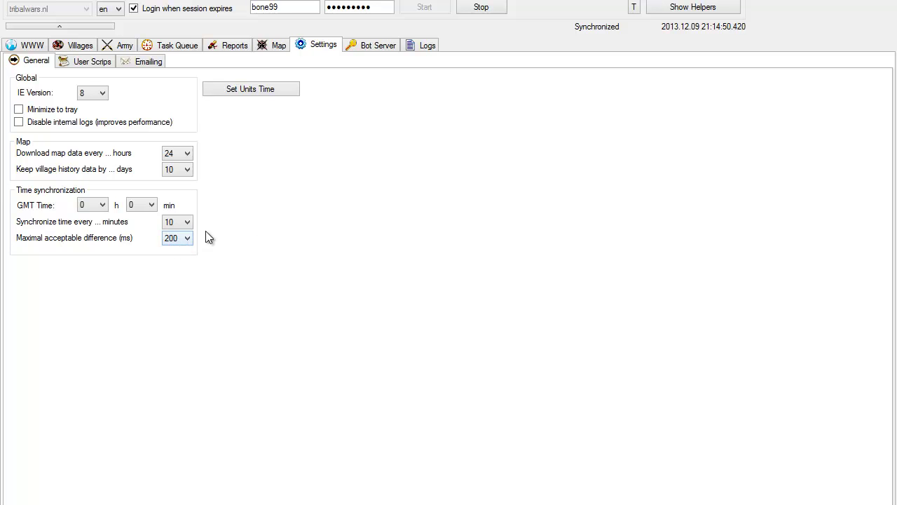